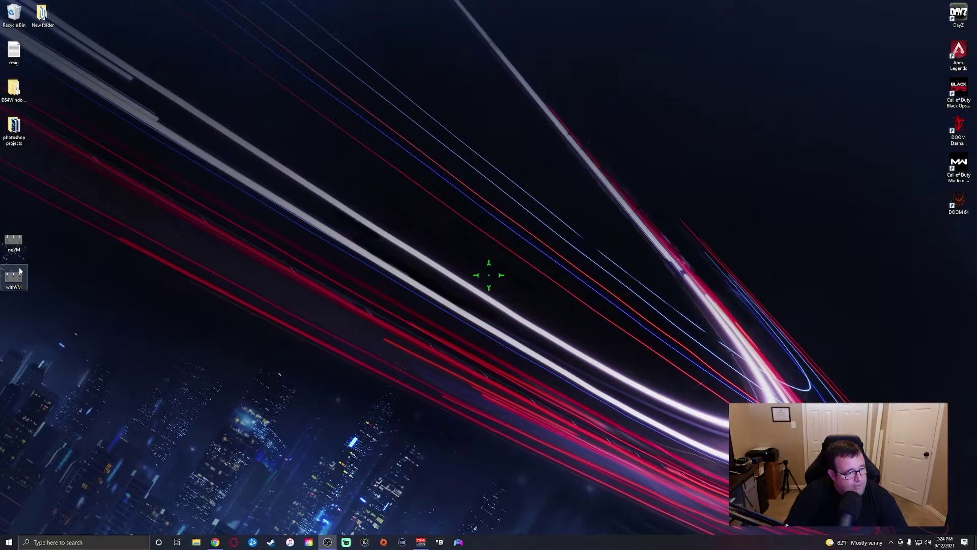
left_click(15, 243)
double_click(15, 242)
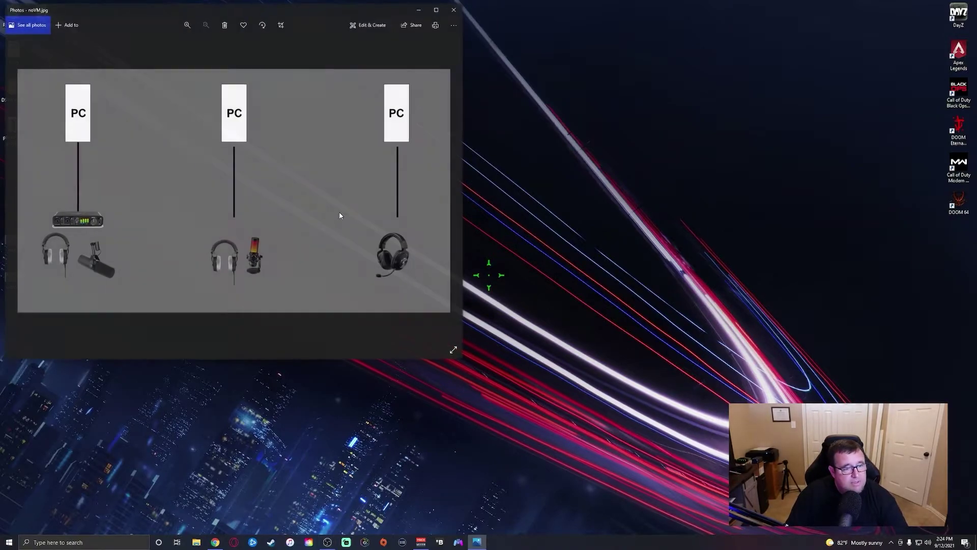
left_click(453, 349)
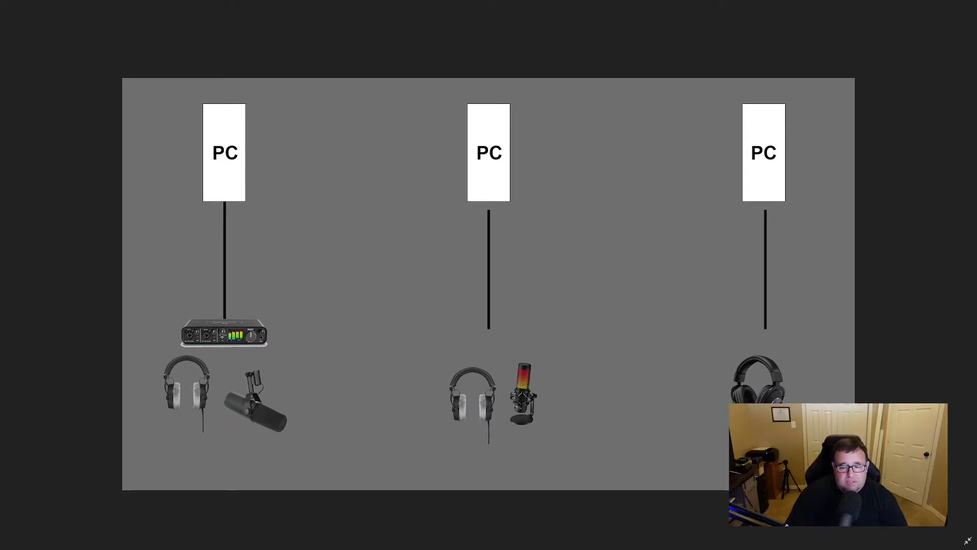
left_click(967, 542)
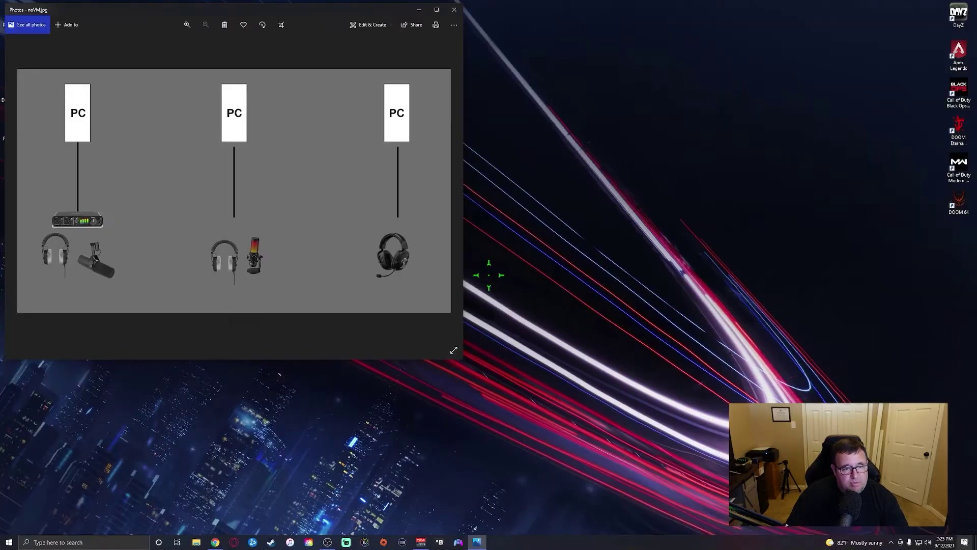
Close the noVM diagram and show the withVM image full screen.
left_click(451, 12)
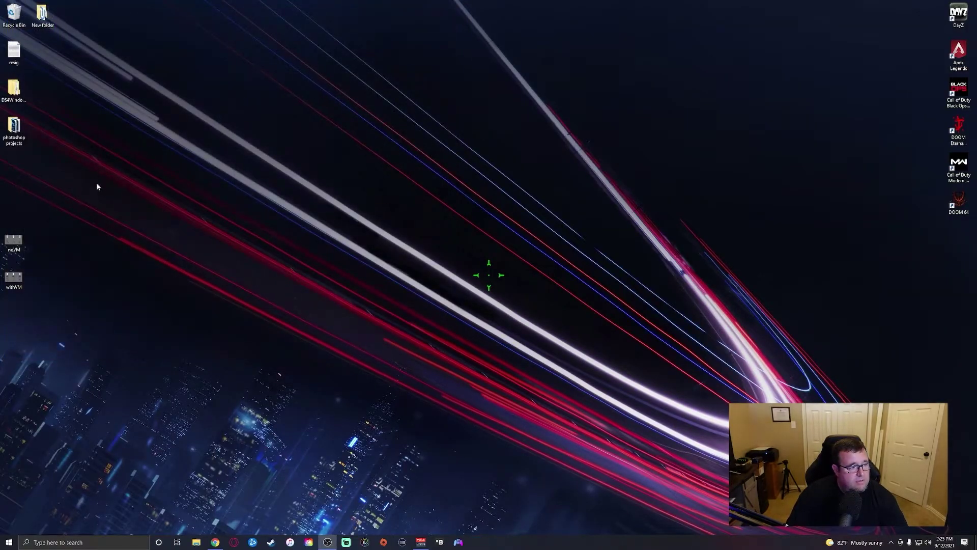
double_click(7, 279)
left_click(451, 344)
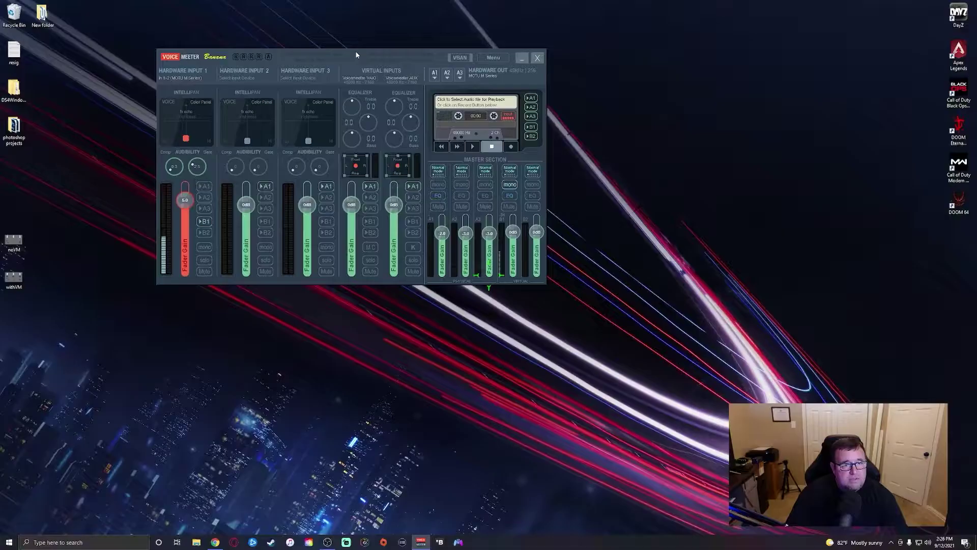
Move the Voicemeeter mixer aside and open the VB-Audio Voicemeeter Banana page from Chrome's search results.
left_click_drag(355, 55, 473, 56)
left_click(216, 542)
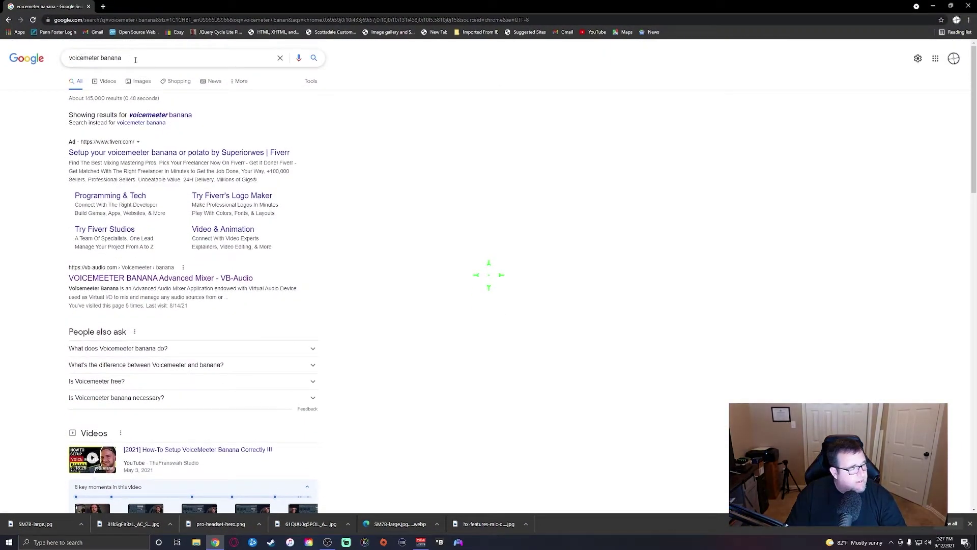
left_click(143, 279)
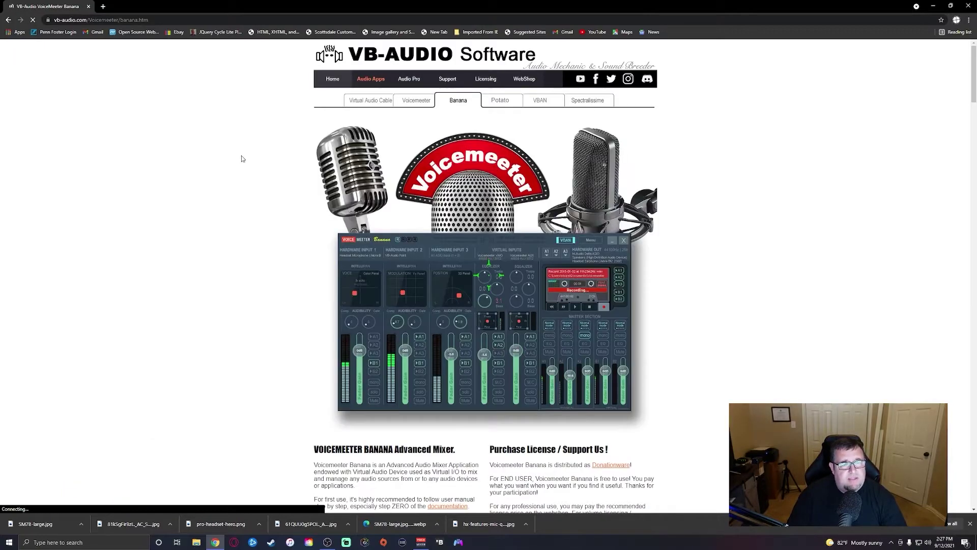
Browse the Virtual Audio Cable, Voicemeeter, Banana and Potato product pages, ending on Banana.
left_click(369, 100)
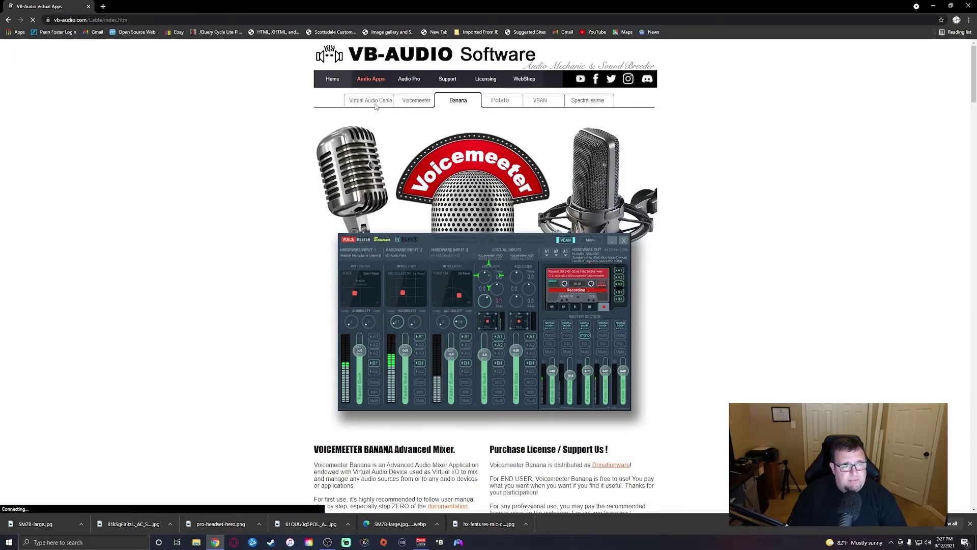
left_click(420, 101)
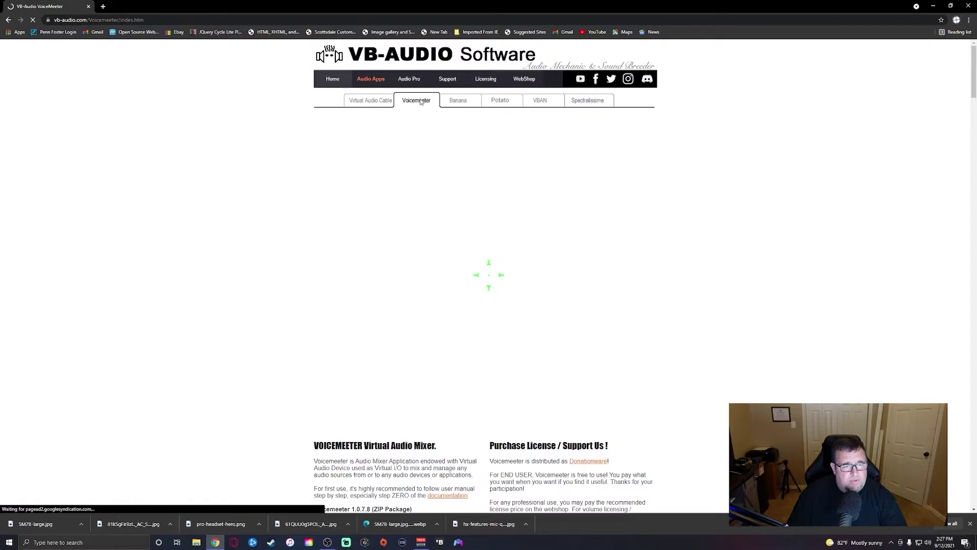
left_click(458, 101)
left_click(512, 104)
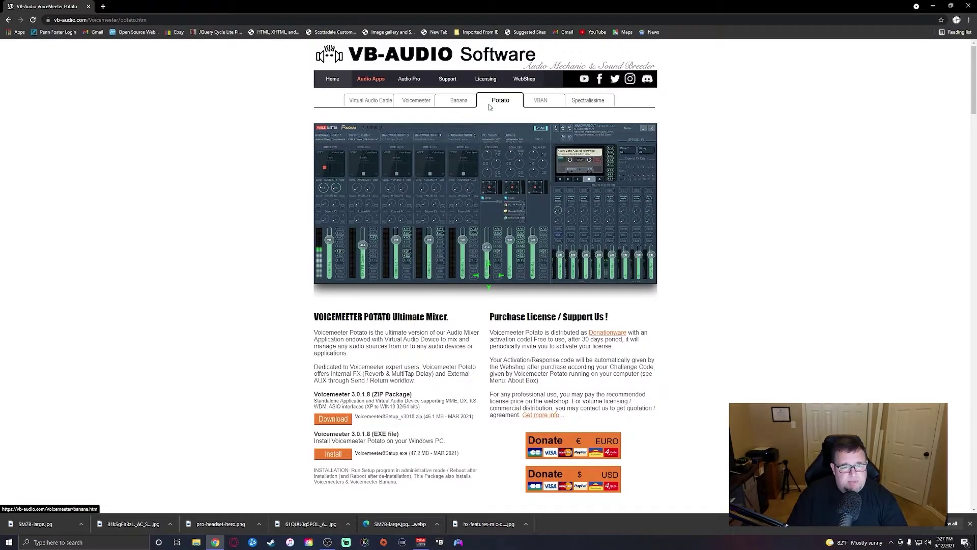
left_click(464, 103)
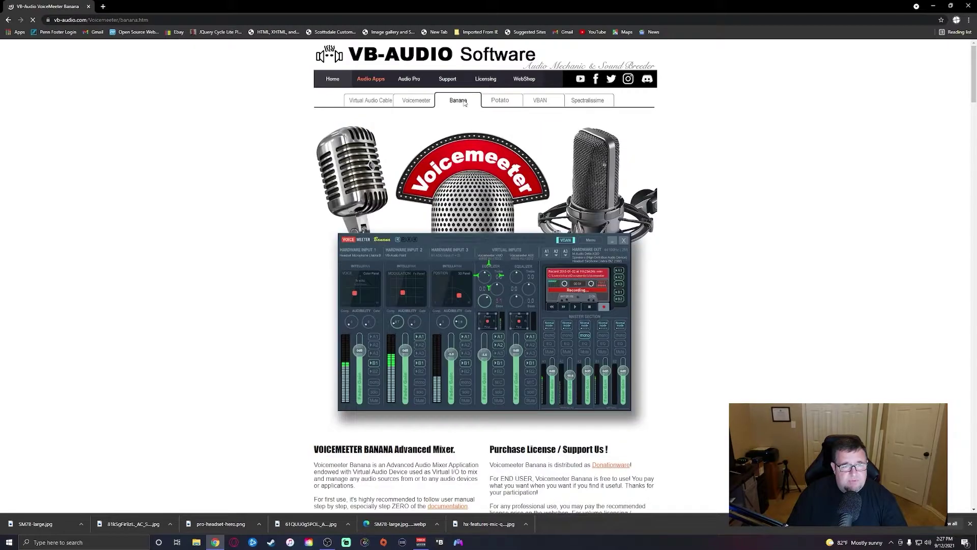
left_click(500, 101)
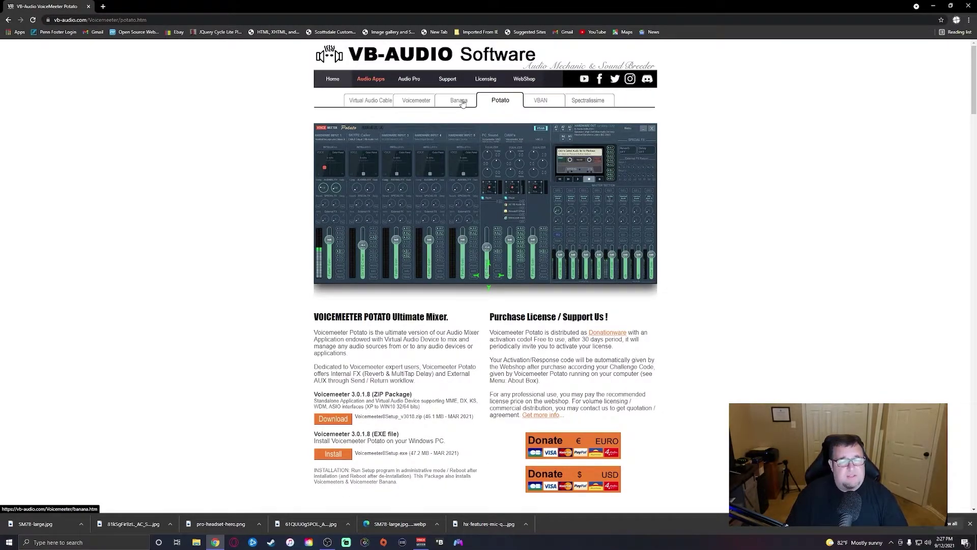
left_click(447, 103)
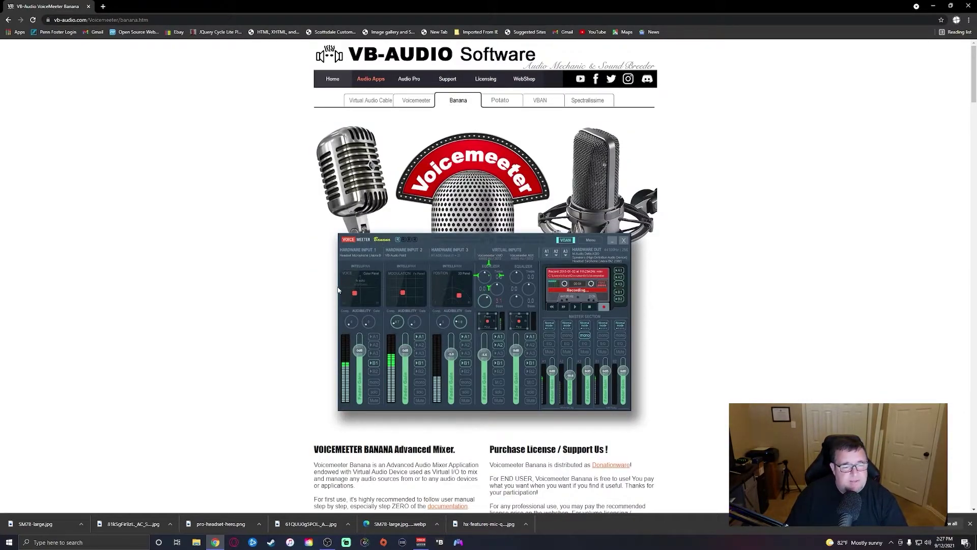
Scroll through the Banana product page to look over its download section.
scroll(270, 272, "down", 7)
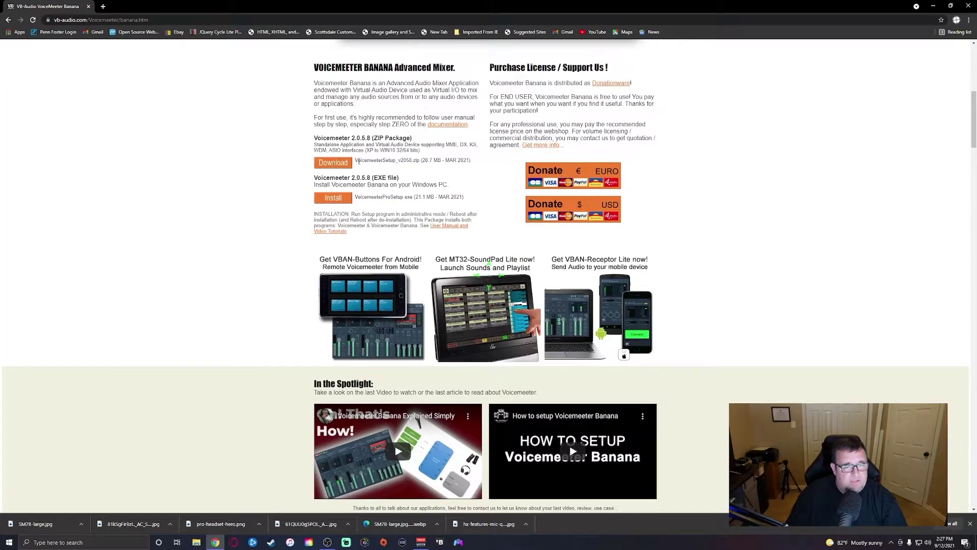
scroll(236, 178, "up", 3)
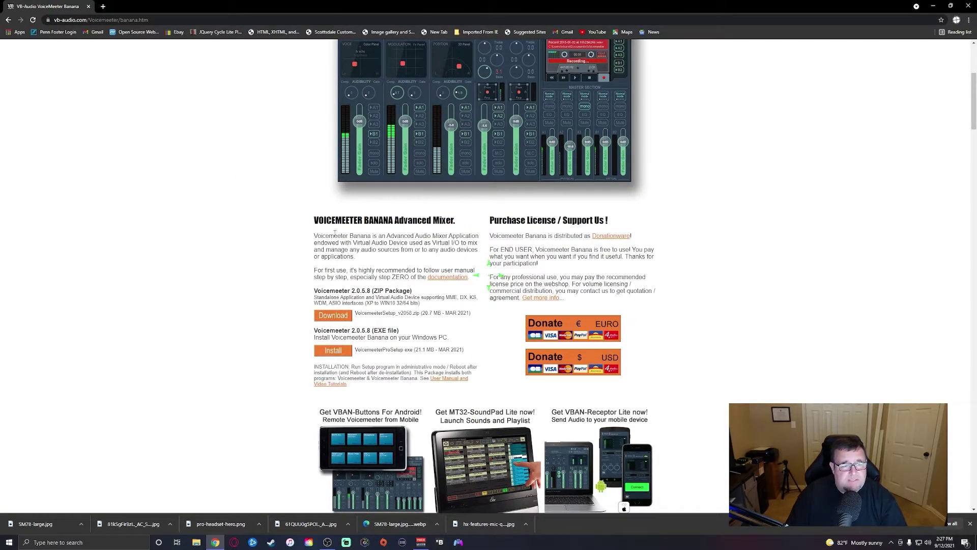
scroll(336, 236, "up", 3)
scroll(209, 280, "down", 2)
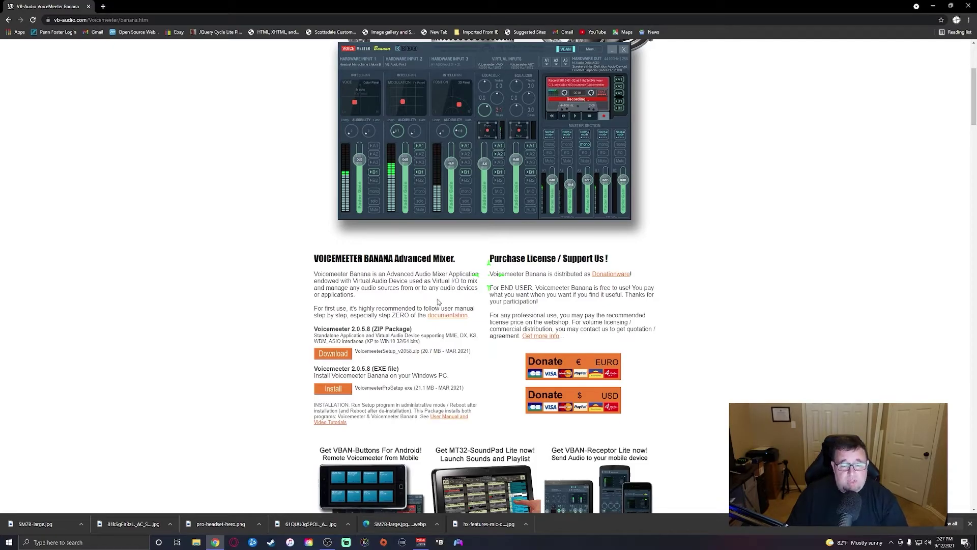
scroll(430, 310, "up", 1)
scroll(426, 314, "down", 2)
scroll(427, 314, "down", 1)
scroll(159, 308, "down", 4)
scroll(184, 307, "up", 1)
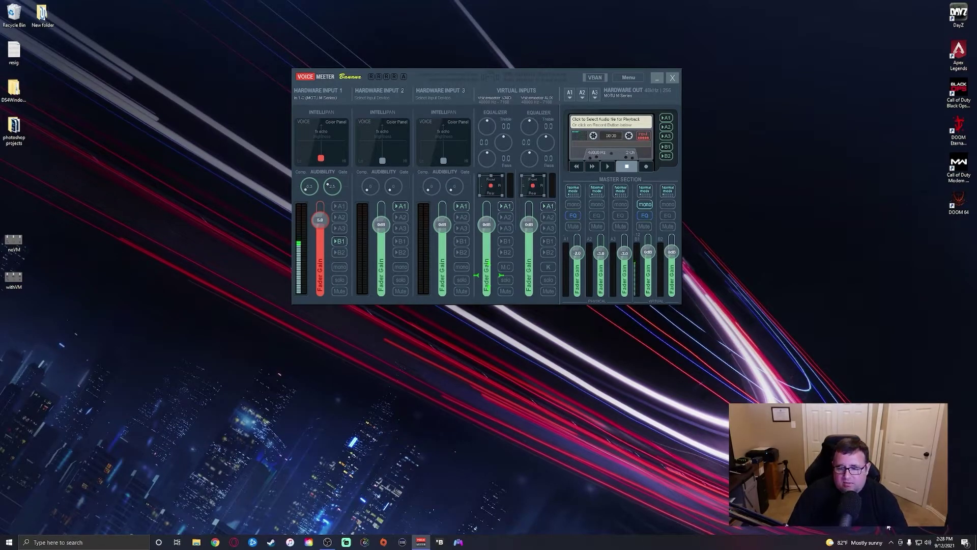
Open the classic Sound control panel from the speaker icon's sound settings.
right_click(928, 542)
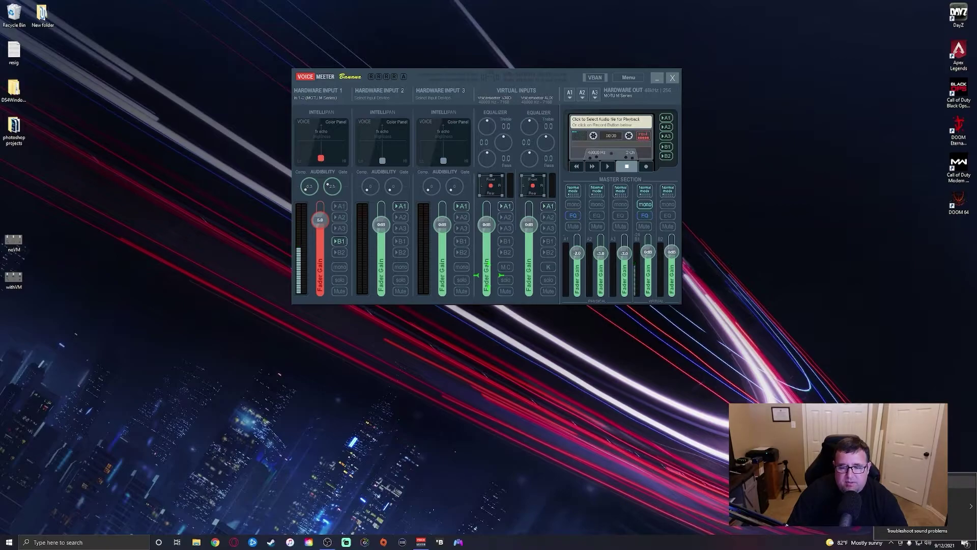
left_click(911, 483)
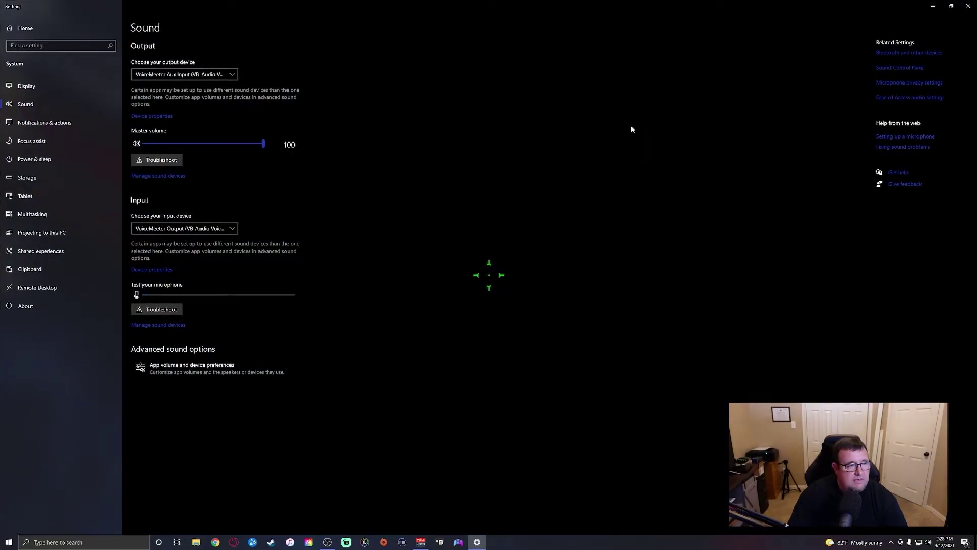
left_click(900, 72)
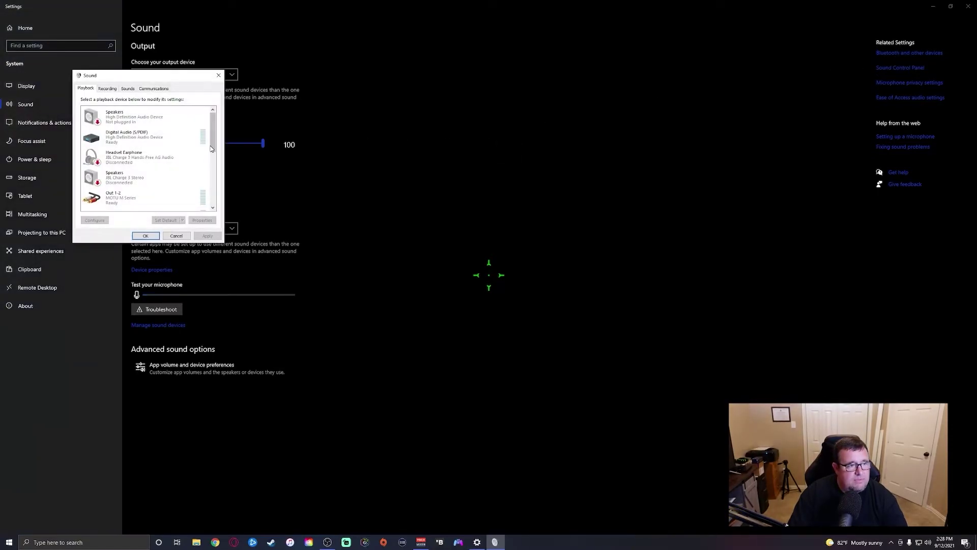
Center the Sound dialog and scroll Playback to find VoiceMeeter Aux Input as default.
left_click_drag(178, 83, 439, 90)
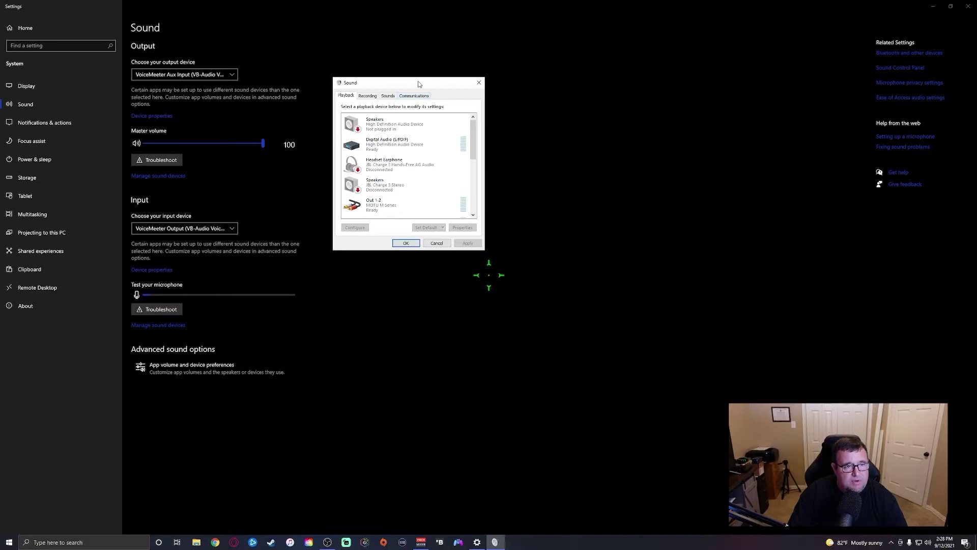
left_click_drag(419, 84, 507, 89)
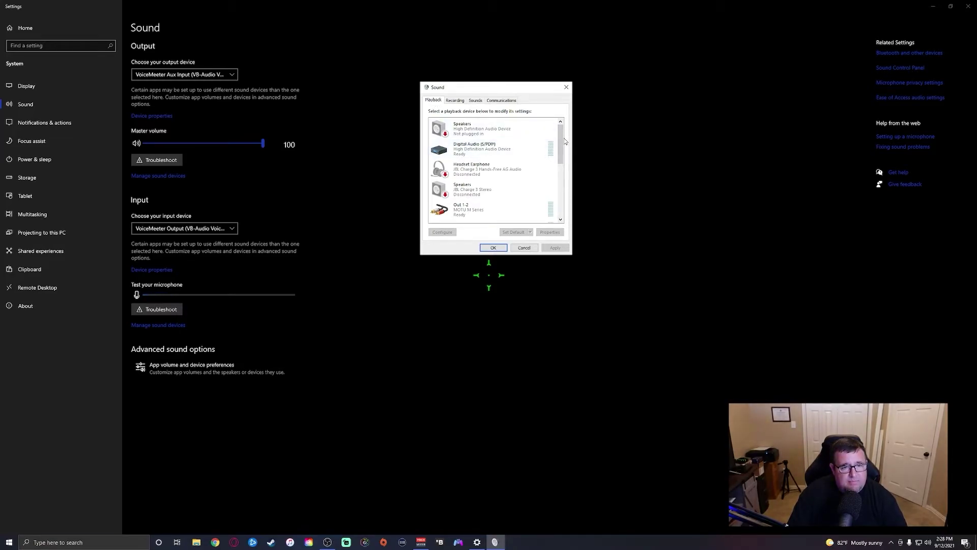
scroll(558, 136, "down", 2)
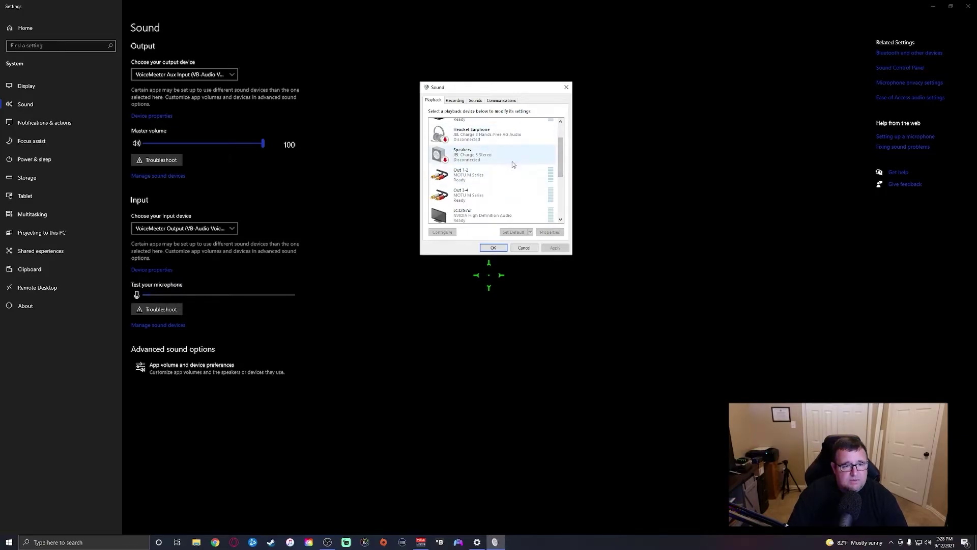
left_click_drag(562, 150, 558, 192)
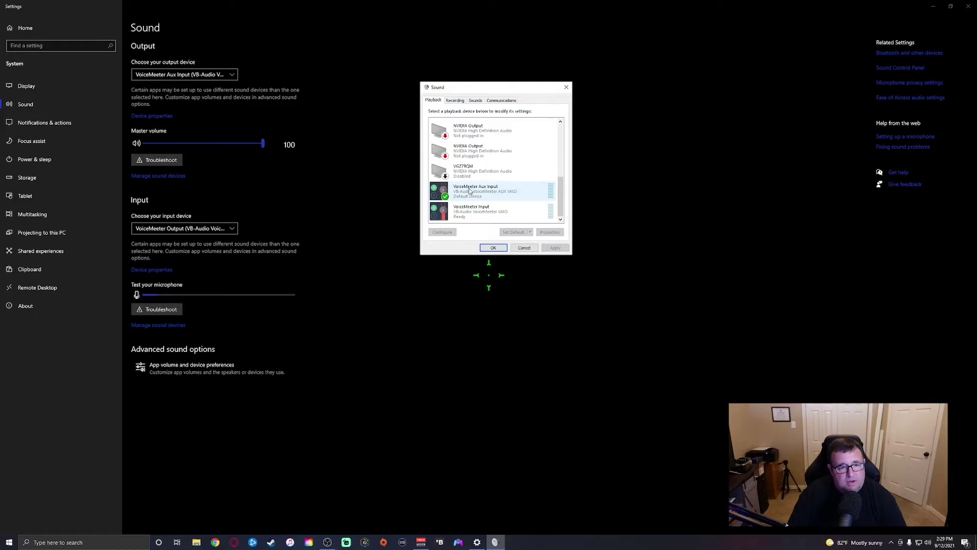
On the Recording tab, find VoiceMeeter Output and inspect its options without changing anything.
left_click(455, 101)
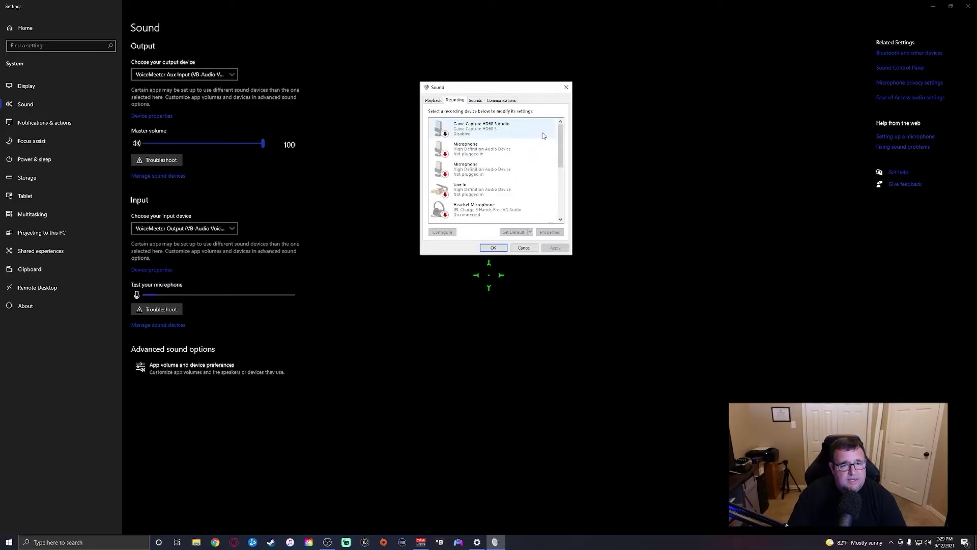
left_click_drag(561, 134, 562, 159)
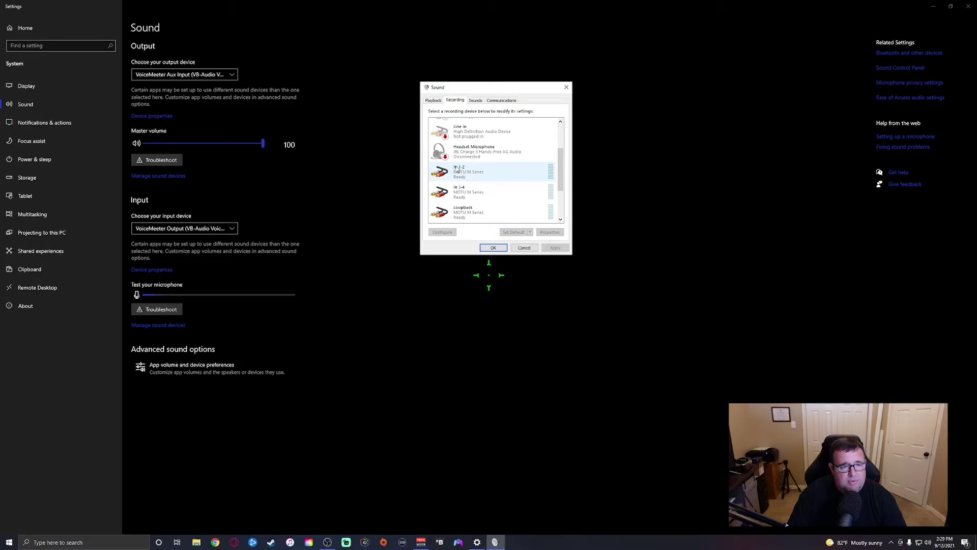
scroll(509, 193, "down", 3)
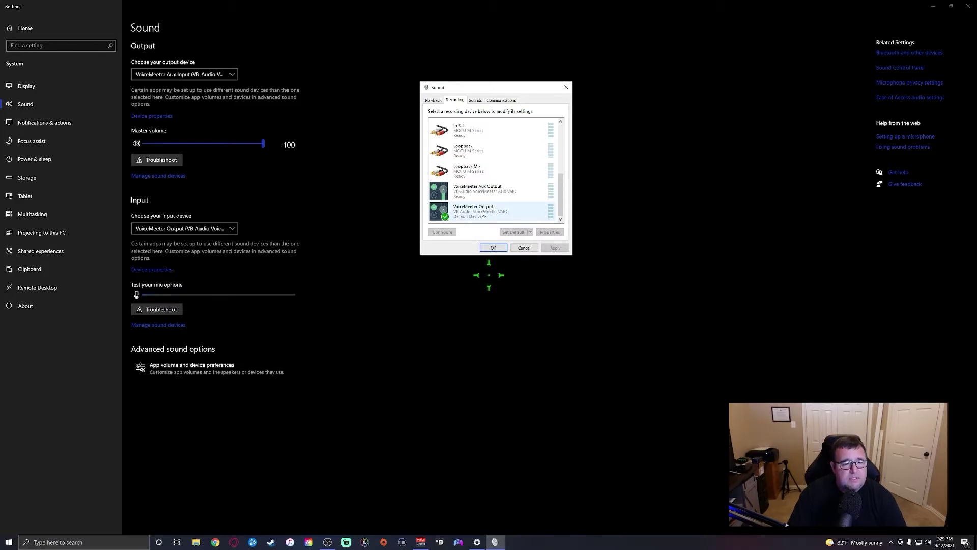
right_click(465, 213)
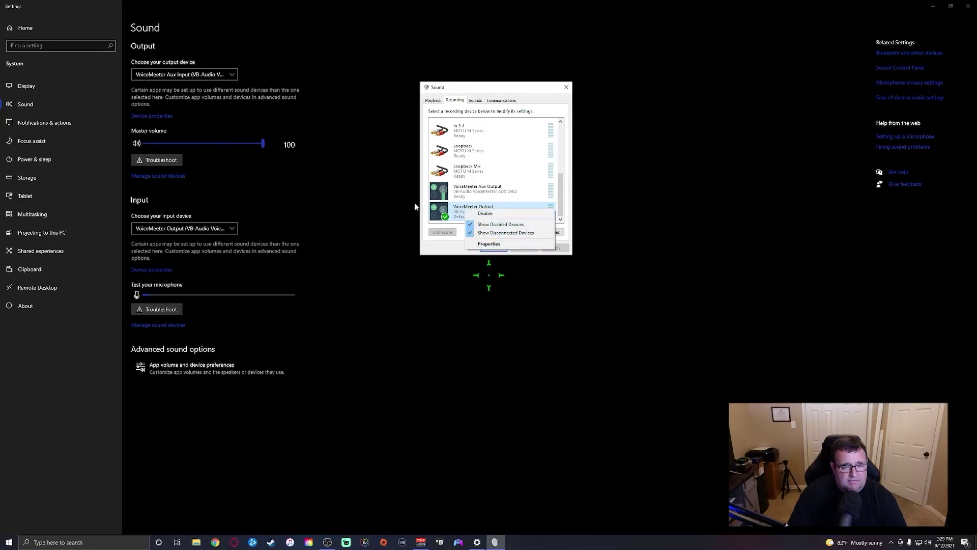
left_click(460, 211)
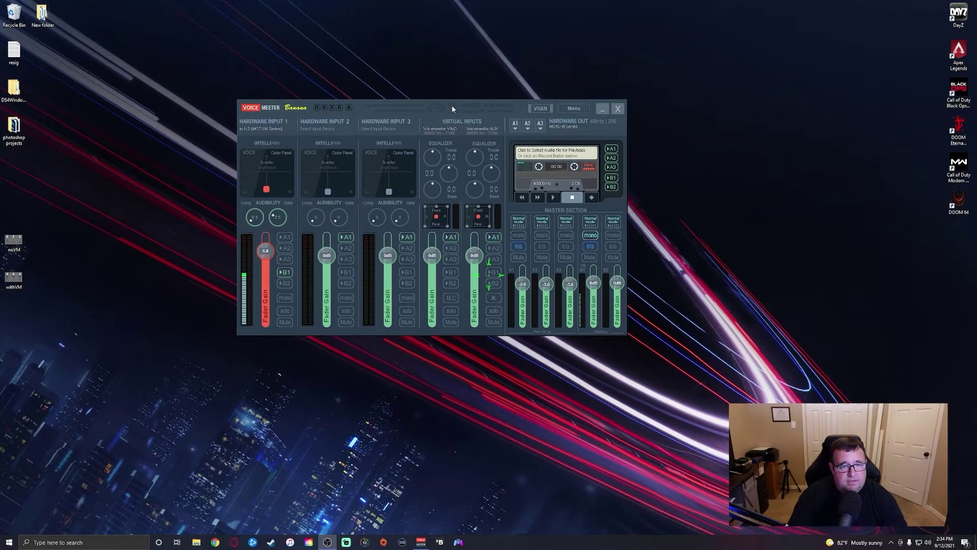
Reposition the mixer and assign WDM: In 1-2 (MOTU M Series) to Hardware Input 1.
left_click_drag(459, 109, 493, 108)
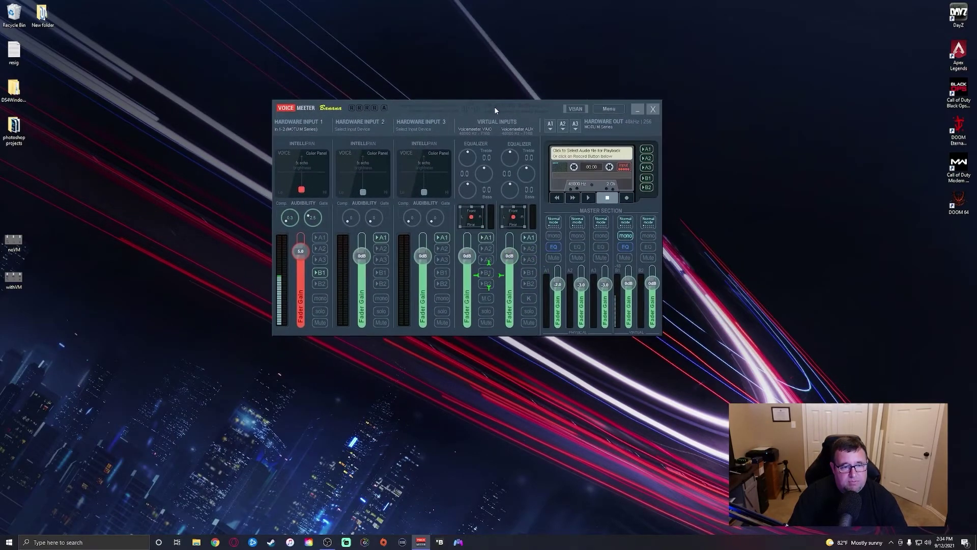
left_click(302, 131)
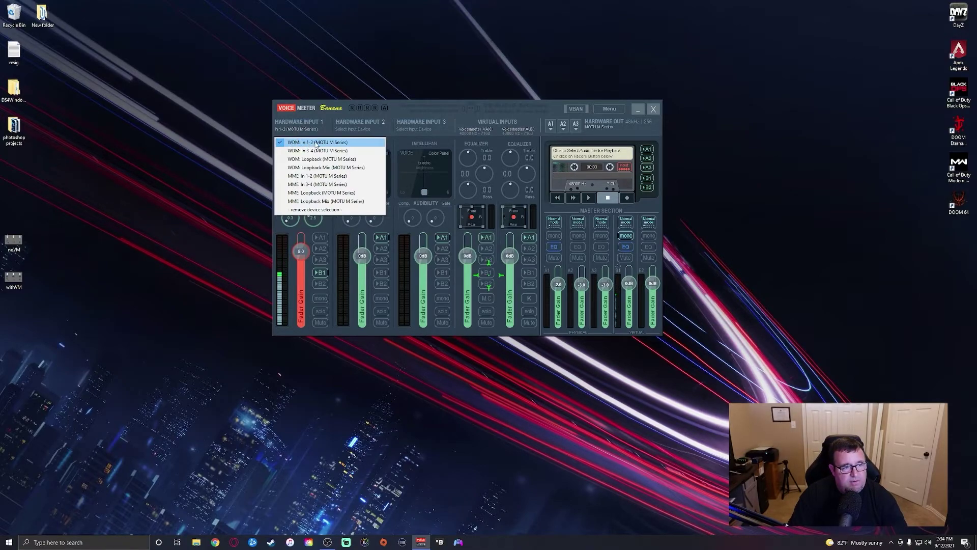
left_click(426, 110)
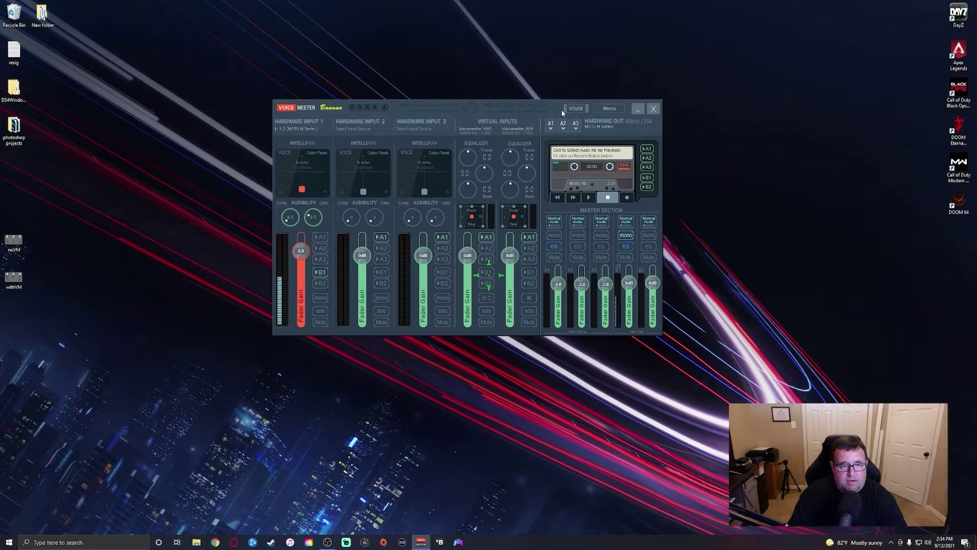
Keep ASIO: MOTU M Series selected as the A1 hardware output device.
left_click(552, 127)
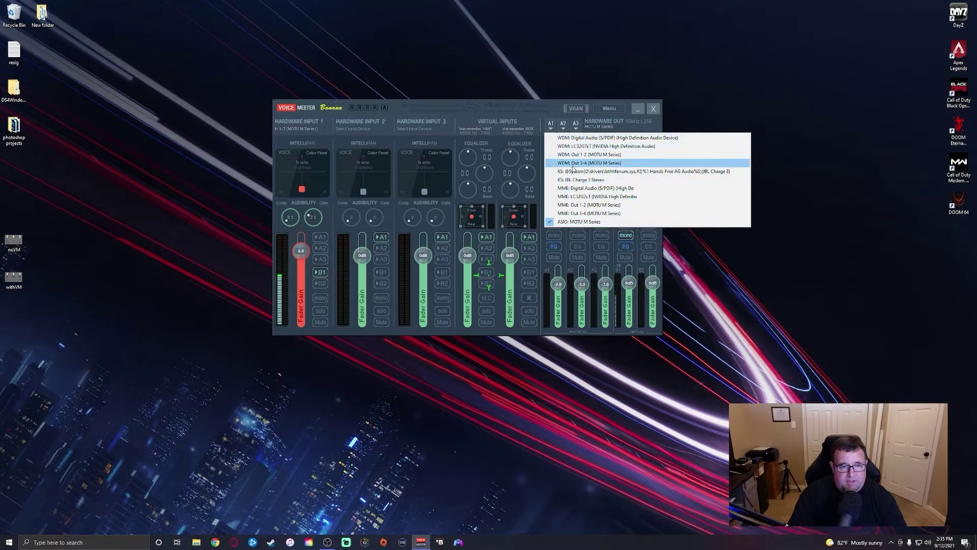
left_click(529, 109)
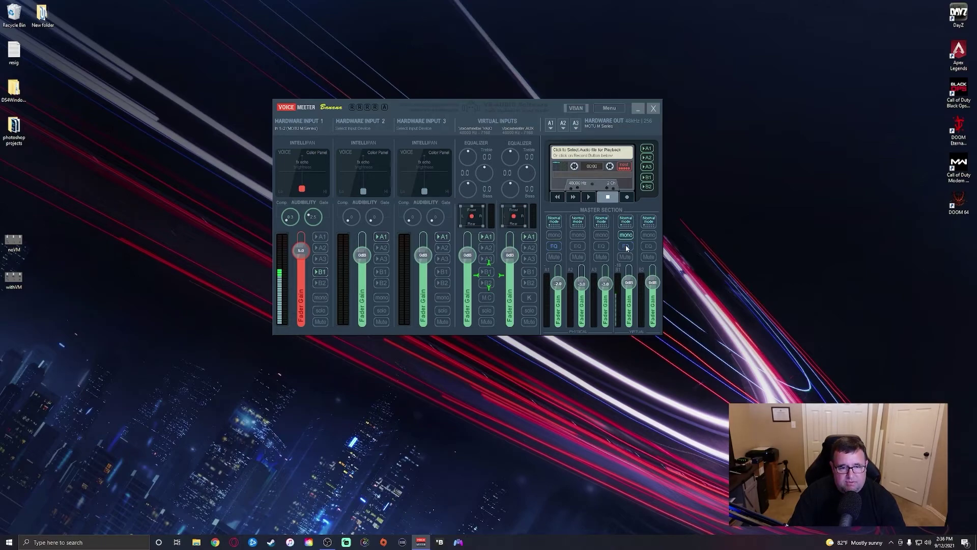
right_click(627, 248)
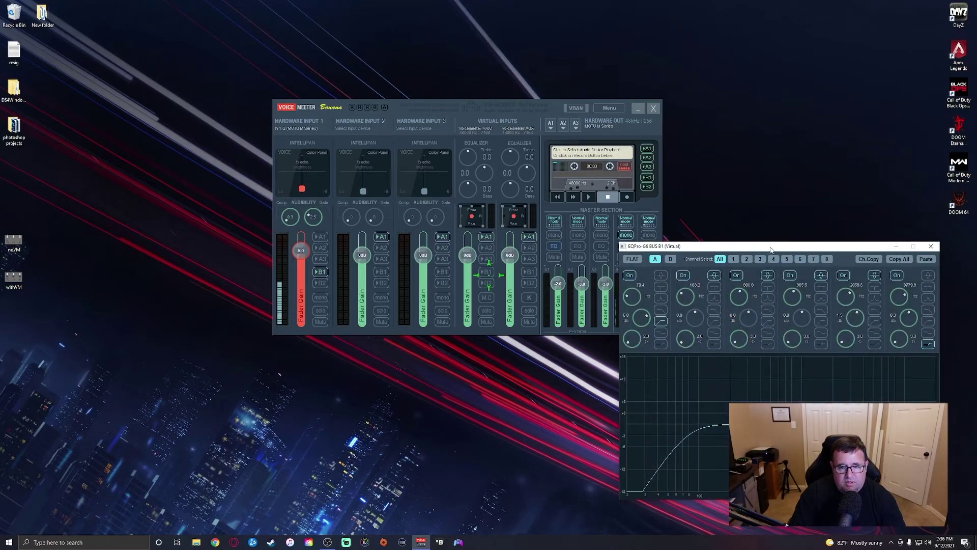
left_click_drag(771, 250, 569, 127)
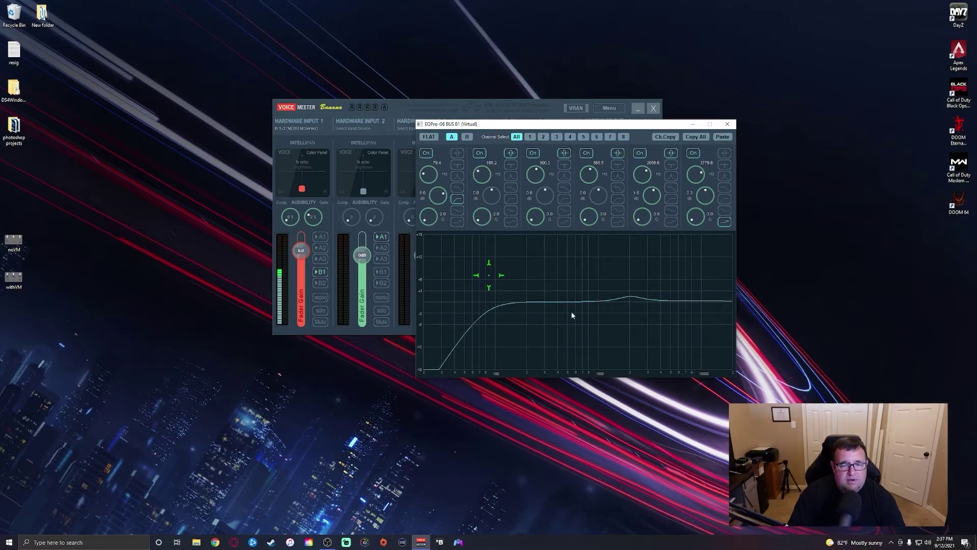
left_click(727, 123)
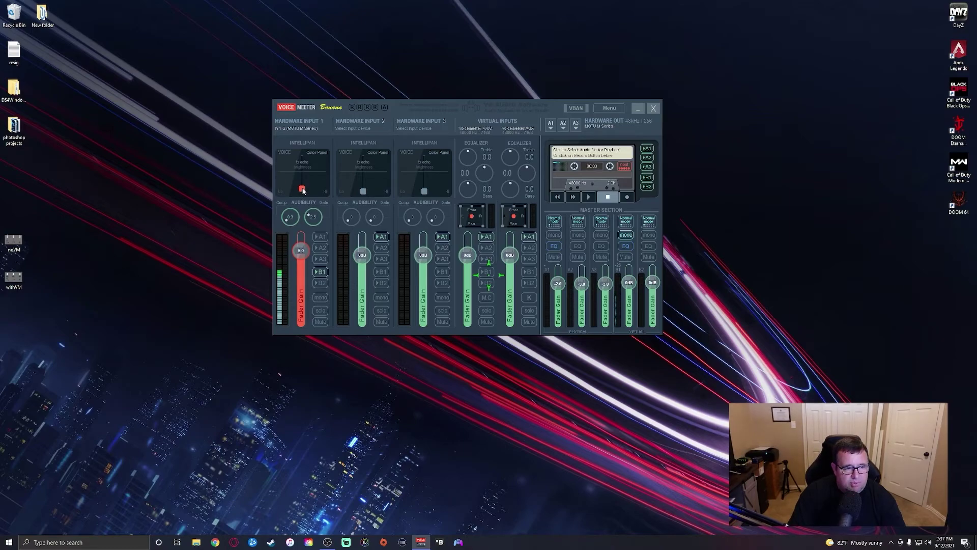
Nudge Input 1's Intellipan voice point slightly up-left and switch bus B1 to mono.
mouse_move(303, 191)
left_mouse_down()
mouse_move(284, 180)
mouse_move(326, 182)
mouse_move(303, 189)
left_mouse_up()
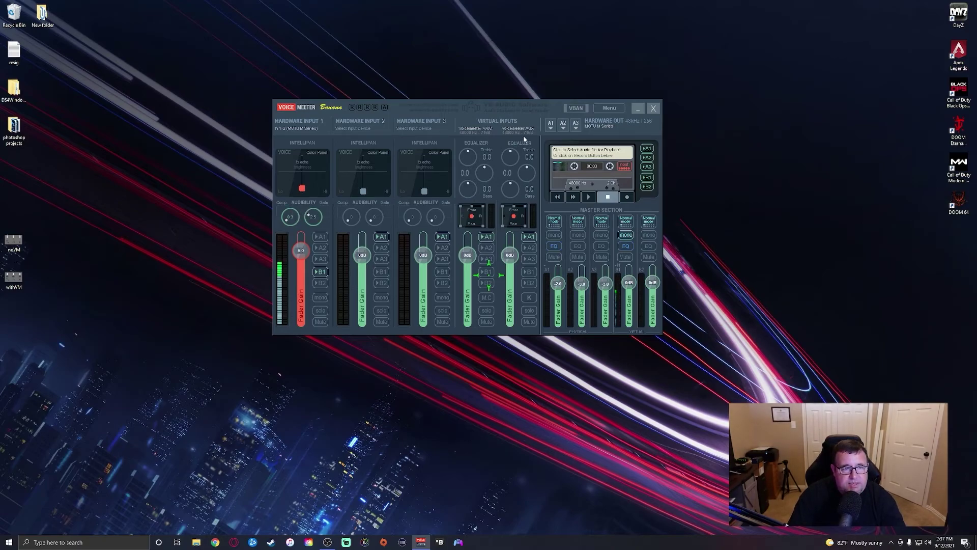
left_click_drag(527, 109, 554, 134)
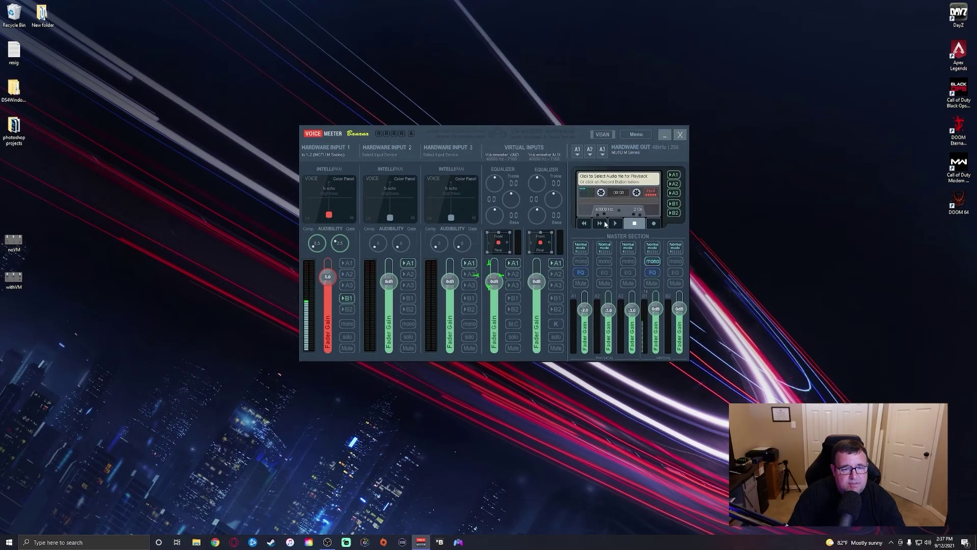
left_click(657, 259)
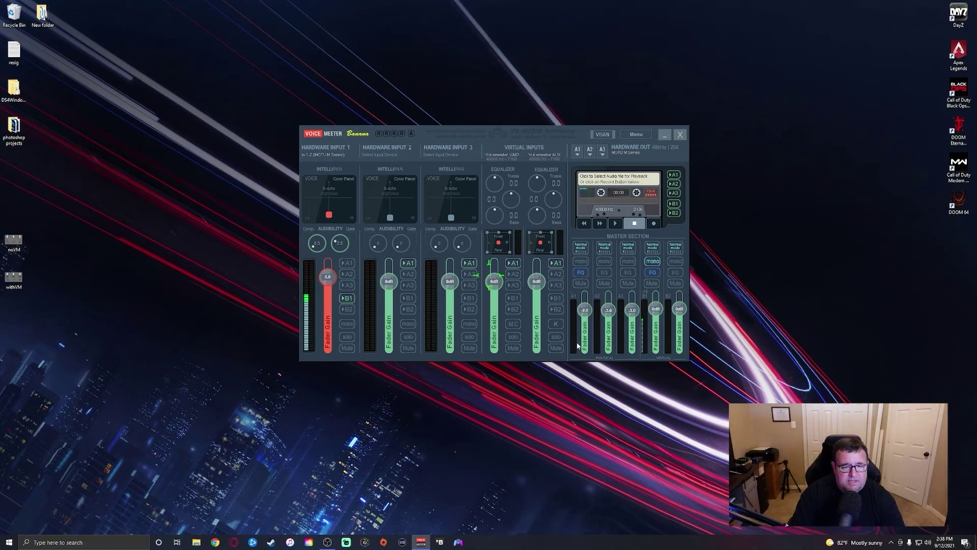
right_click(582, 274)
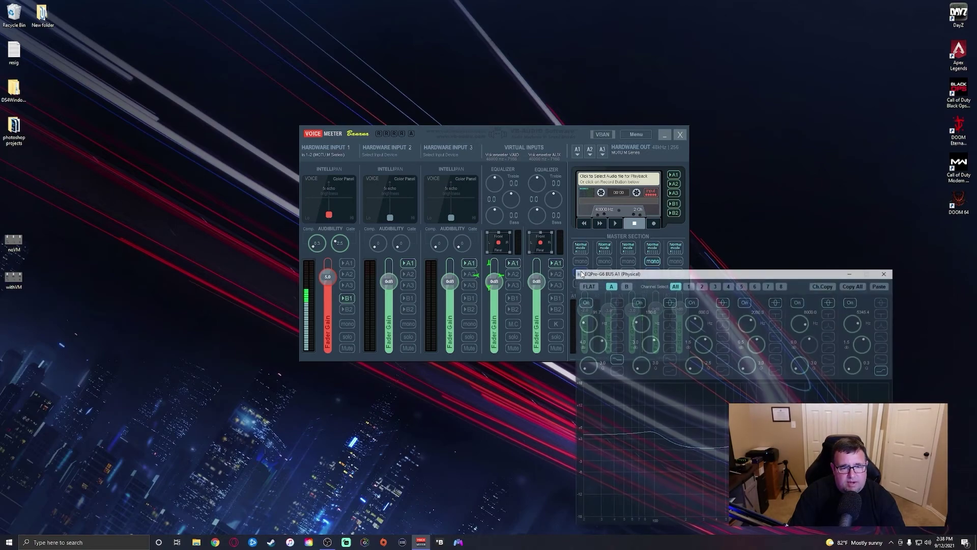
left_click_drag(710, 274, 630, 173)
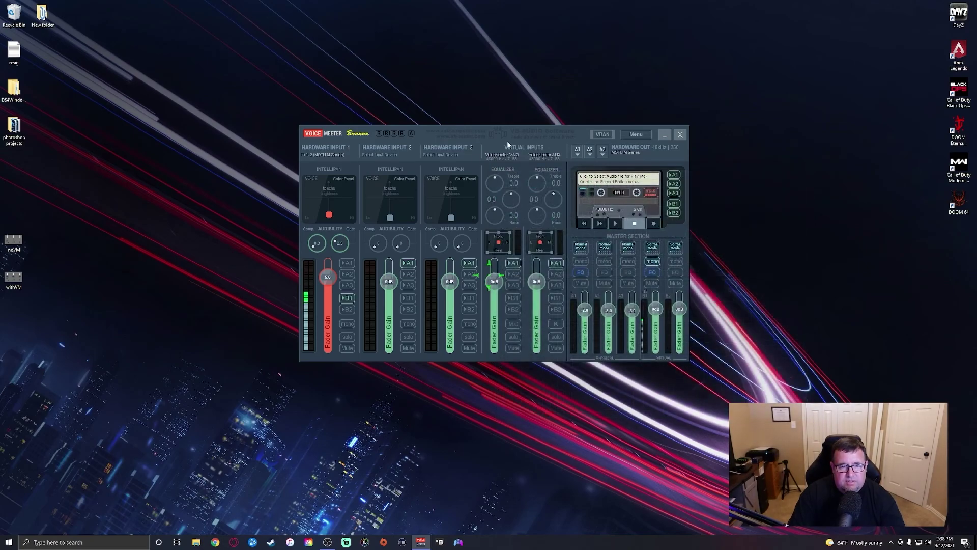
mouse_move(522, 138)
left_mouse_down()
mouse_move(414, 91)
mouse_move(484, 133)
mouse_move(552, 94)
mouse_move(607, 128)
mouse_move(506, 131)
mouse_move(520, 137)
left_mouse_up()
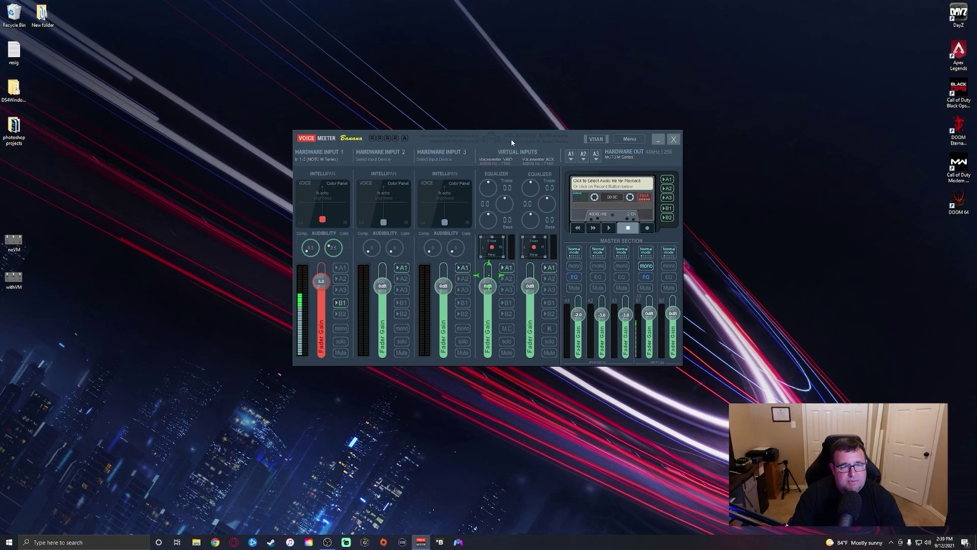
left_click_drag(509, 135, 507, 120)
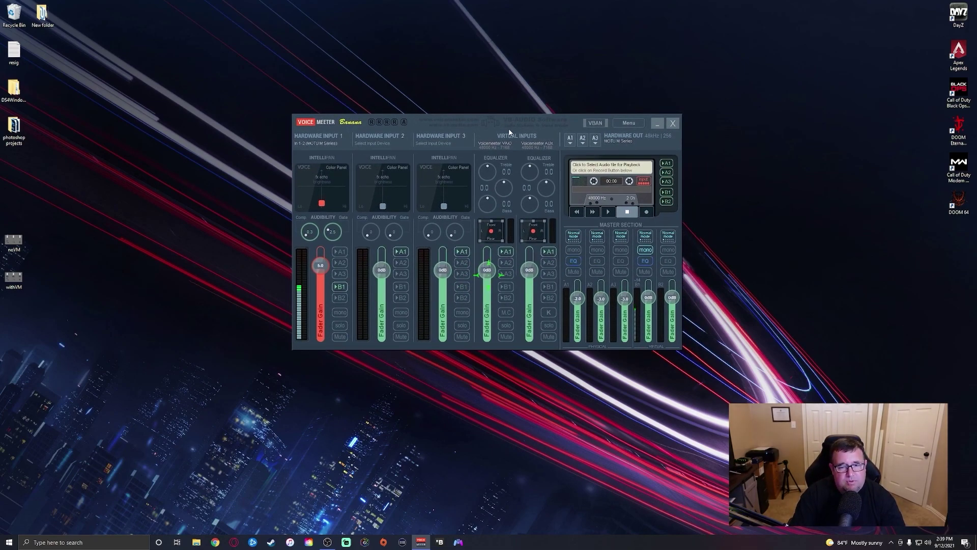